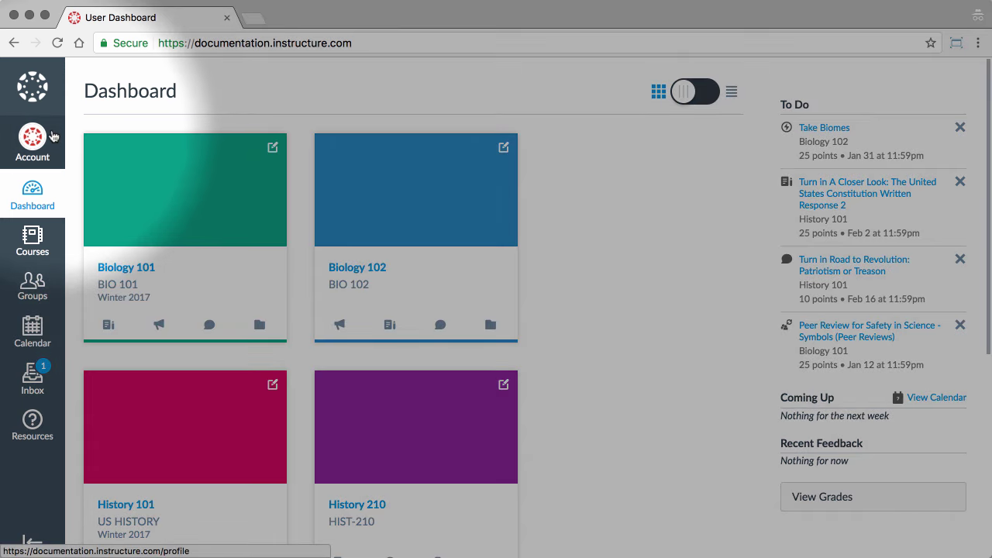
Create a public ePortfolio from the account's ePortfolios page, named with the student's first name in possessive form followed by "Work"
{"action": "left_click", "coordinate": [52, 137]}
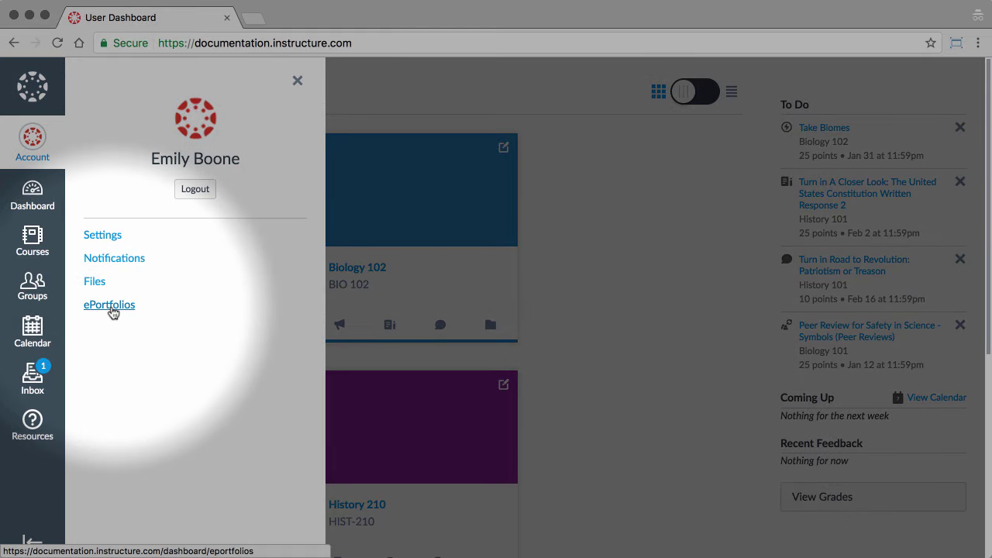
{"action": "left_click", "coordinate": [111, 306]}
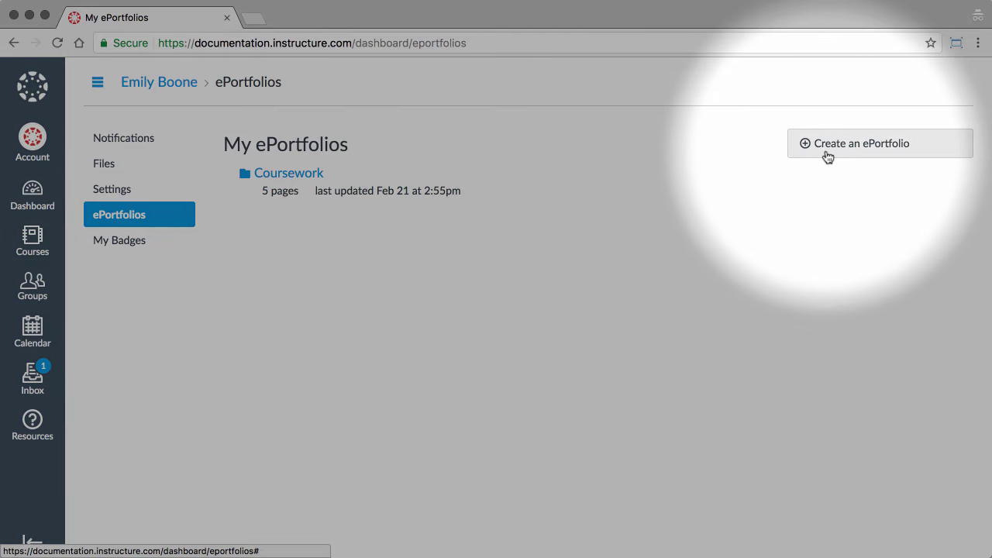
{"action": "left_click", "coordinate": [827, 155]}
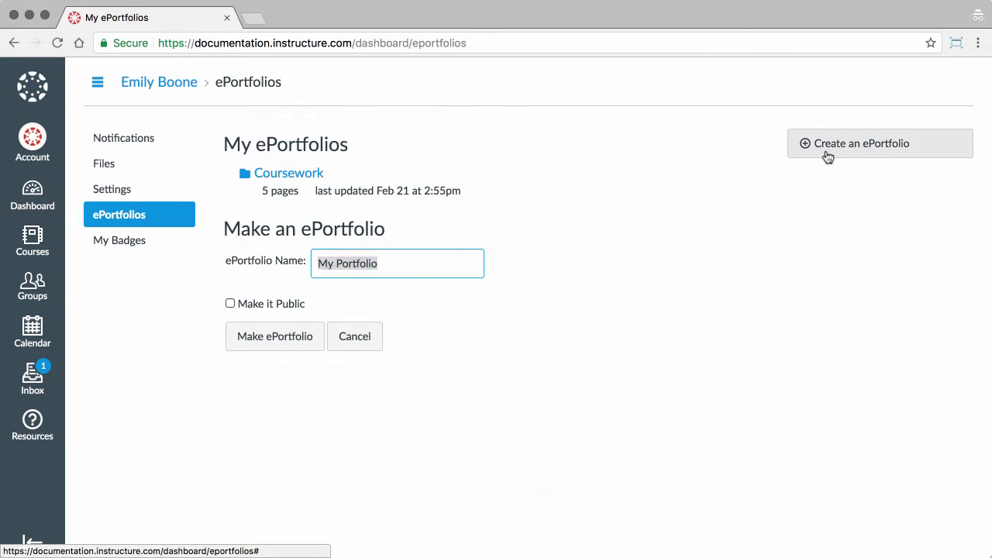
{"action": "type", "text": "Emily's Work"}
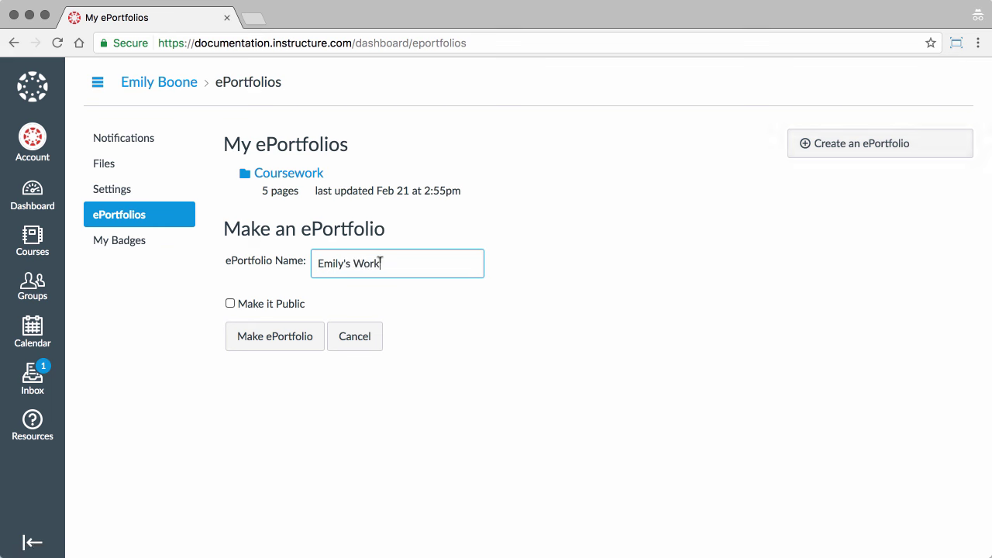
{"action": "left_click", "coordinate": [230, 304]}
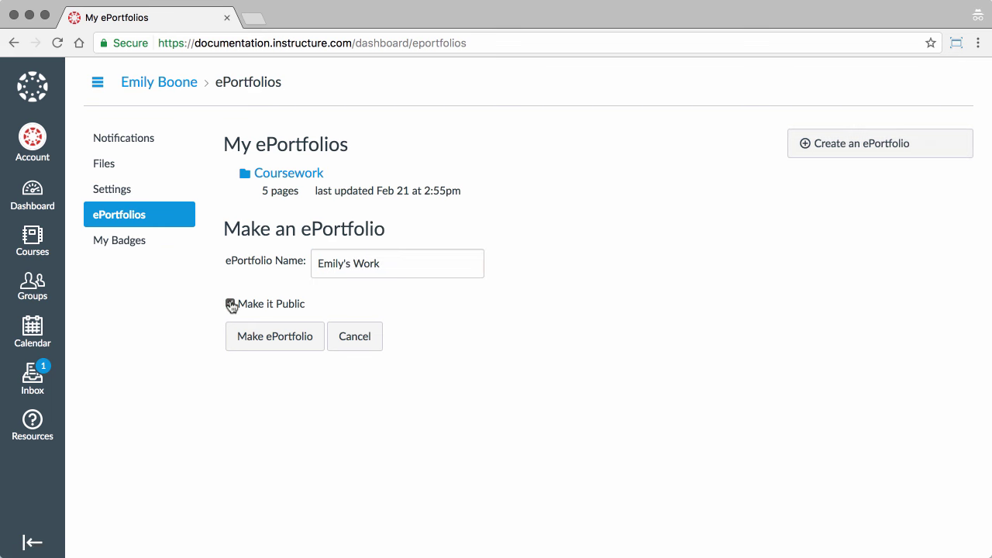
{"action": "left_click", "coordinate": [283, 346]}
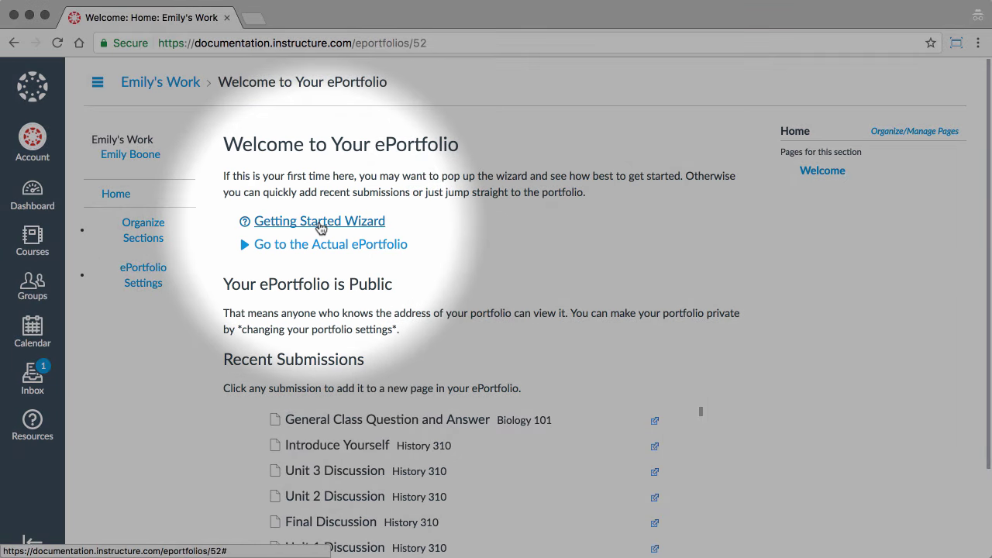
View the Getting Started Wizard for the new ePortfolio and close it
{"action": "left_click", "coordinate": [319, 223]}
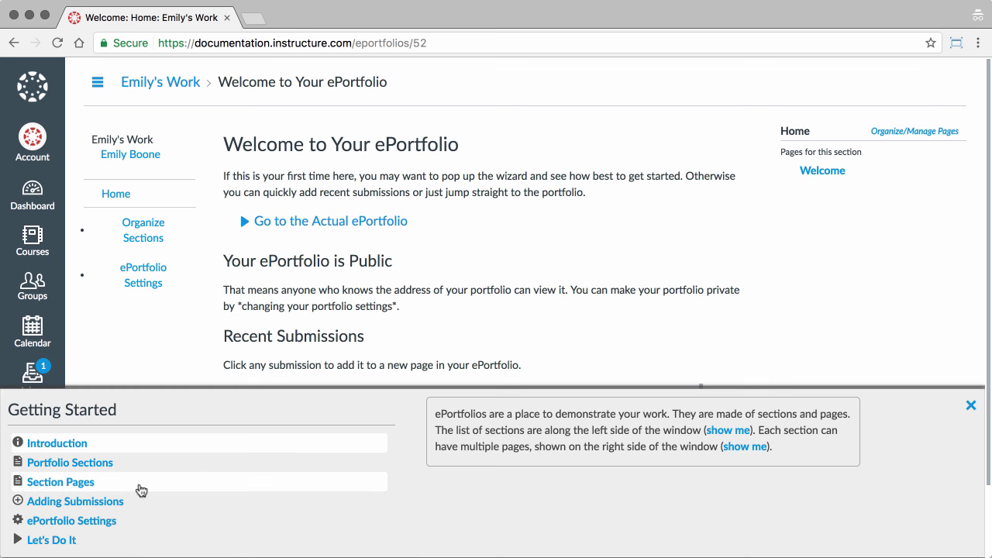
{"action": "left_click", "coordinate": [969, 406]}
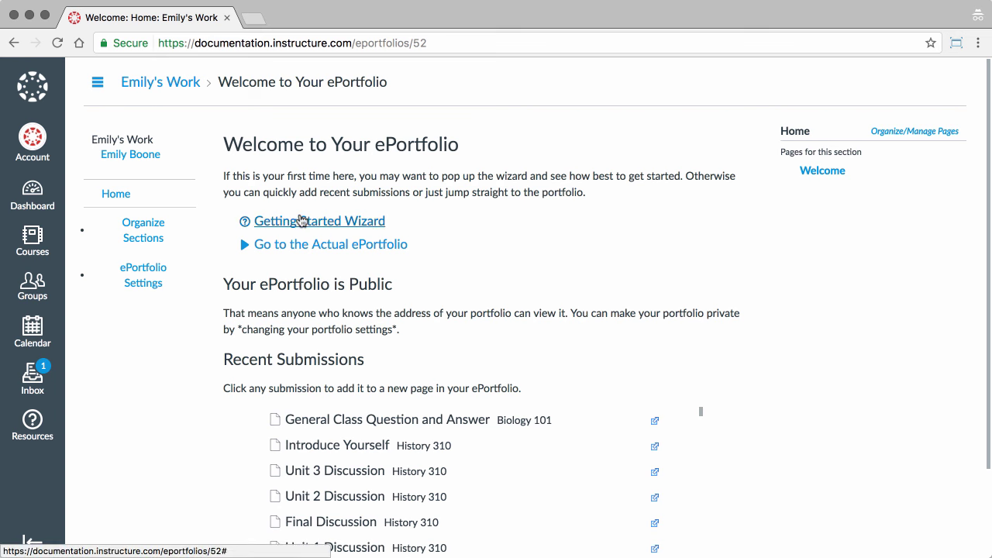
Add a portfolio section with the default name "Section Name" and view the Home section's management options
{"action": "left_click", "coordinate": [169, 232]}
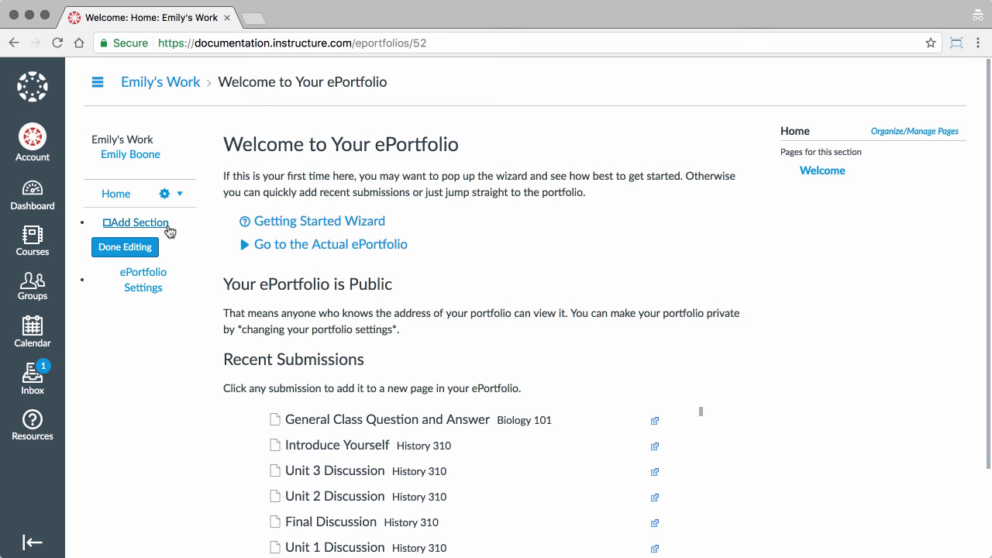
{"action": "left_click", "coordinate": [167, 226]}
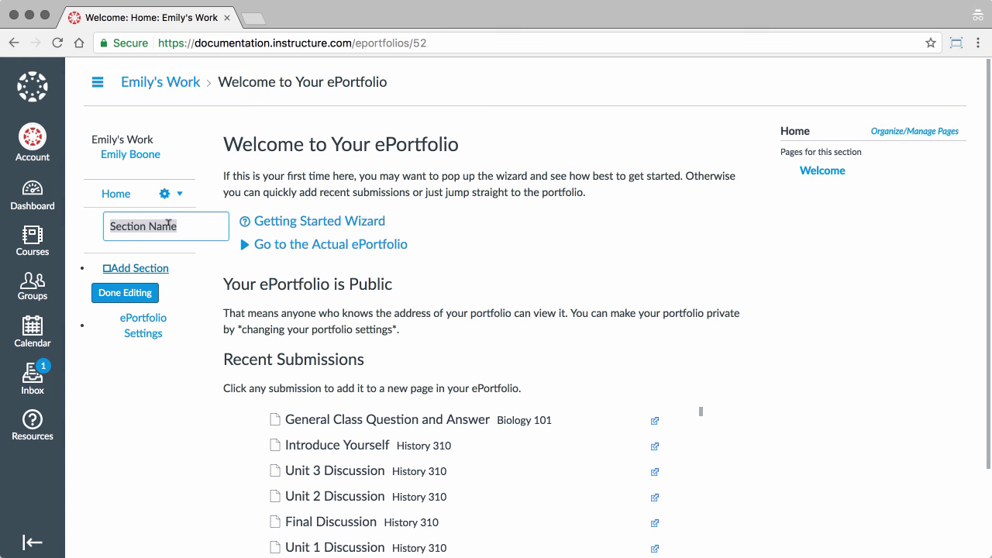
{"action": "double_click", "coordinate": [235, 223]}
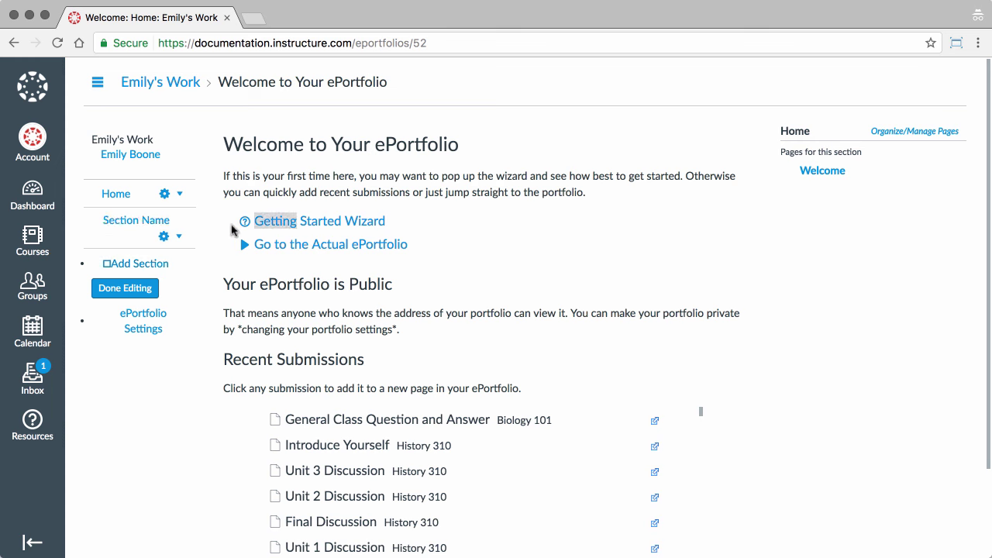
{"action": "left_click", "coordinate": [179, 195]}
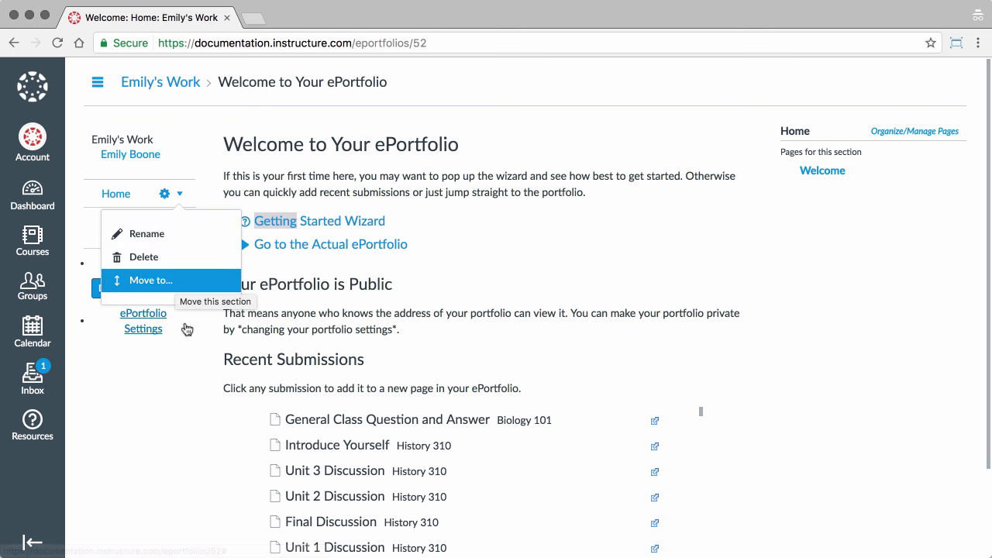
{"action": "left_click", "coordinate": [203, 273]}
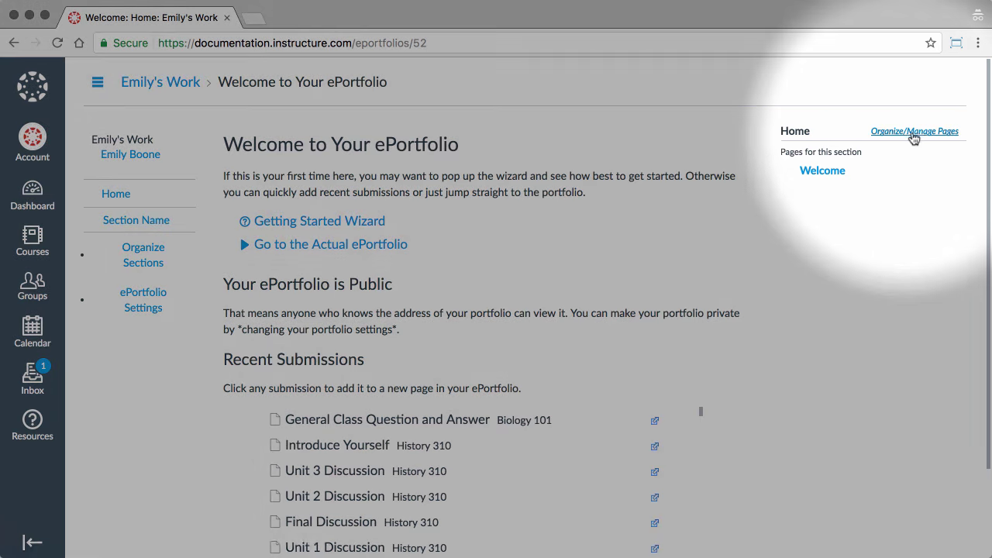
Add another page named "Intro" to the Home section
{"action": "left_click", "coordinate": [920, 132]}
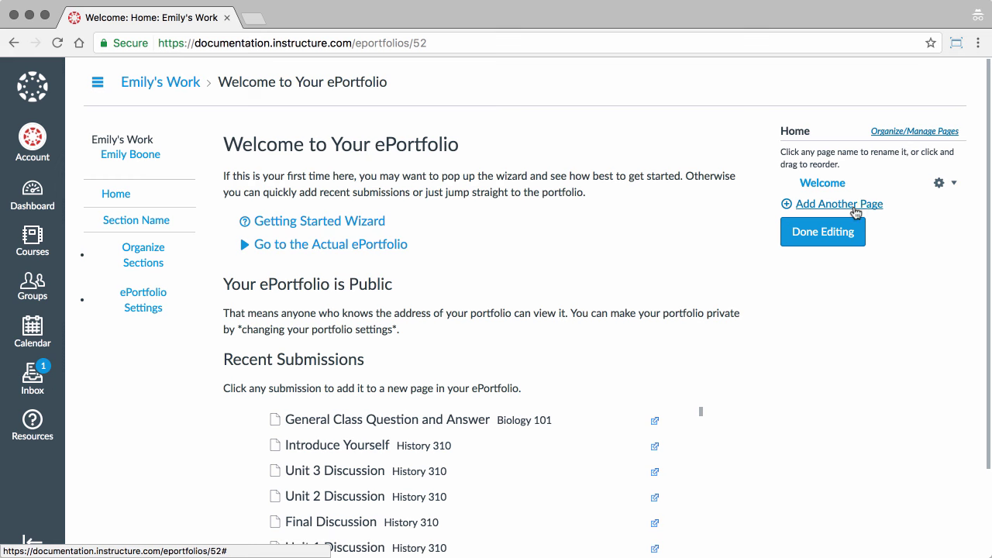
{"action": "left_click", "coordinate": [855, 211]}
{"action": "type", "text": "Intro"}
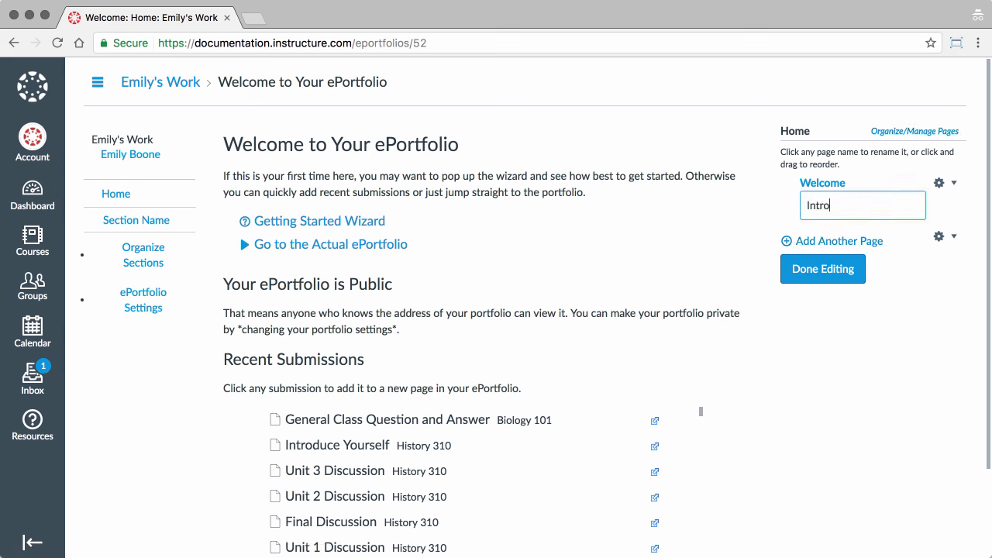
{"action": "key", "text": "Return"}
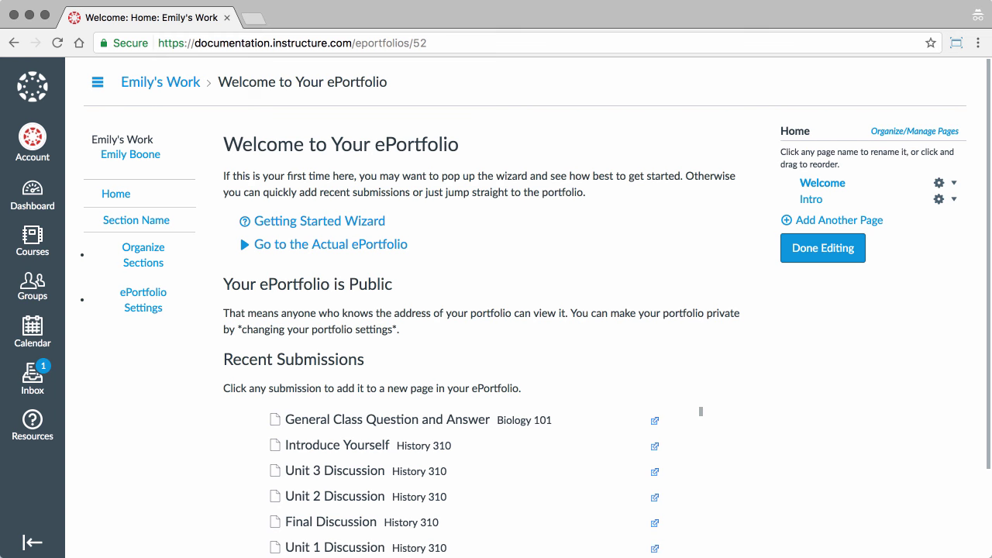
Rename the "Intro" page as "Introduction"
{"action": "left_click", "coordinate": [955, 201]}
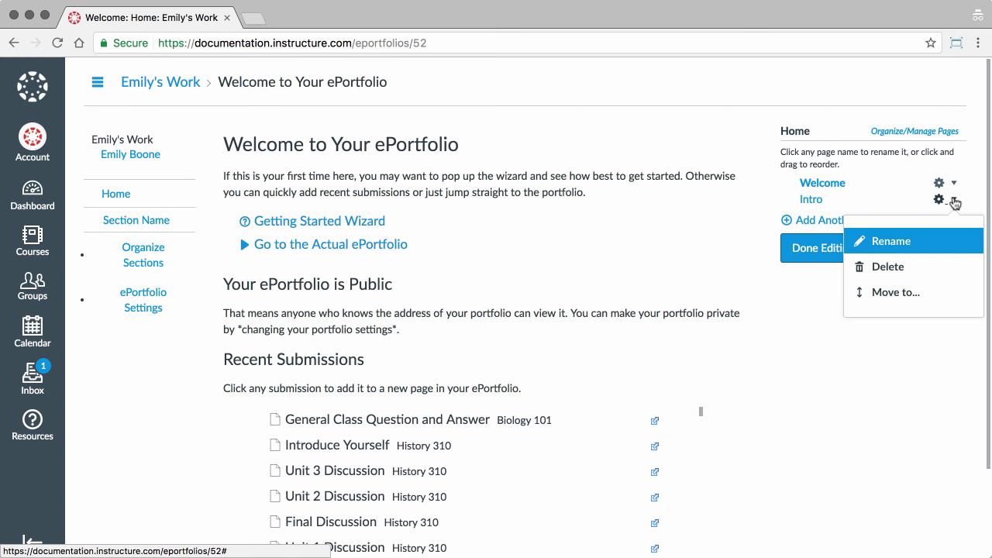
{"action": "left_click", "coordinate": [928, 241]}
{"action": "type", "text": "Introdu"}
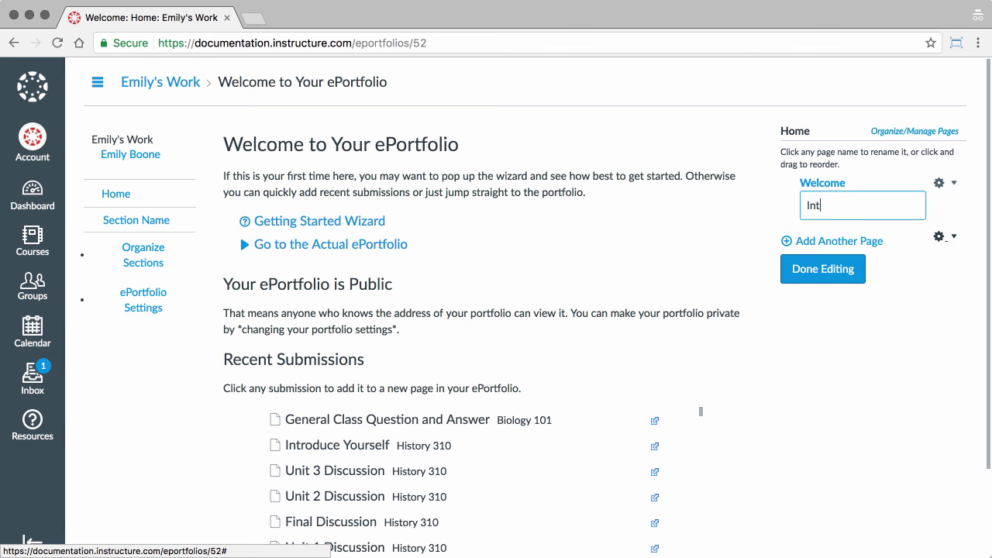
{"action": "type", "text": "ction"}
{"action": "key", "text": "Return"}
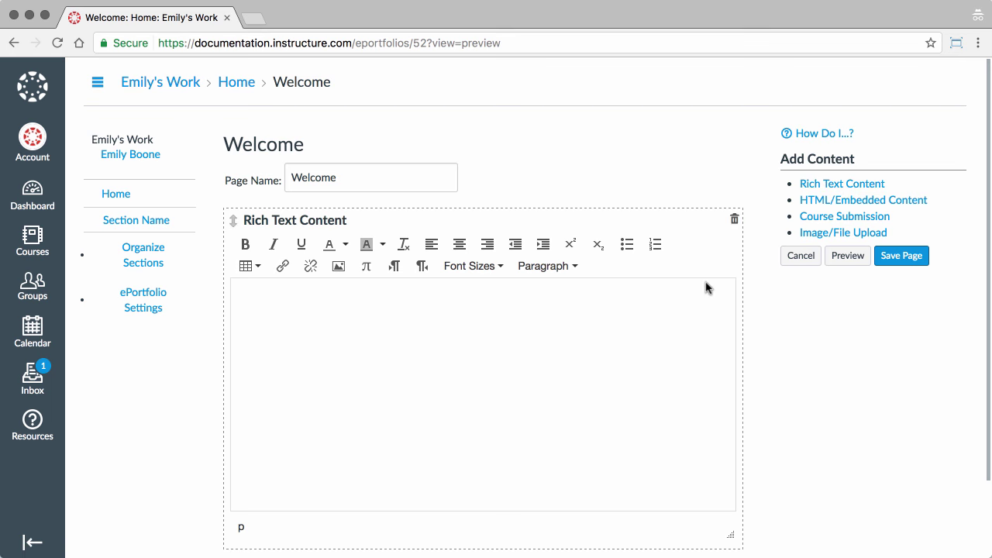
Paste the normal flora essay into the Welcome page's rich text content and make the heading "Normal Flora and their benefit" bold
{"action": "key", "text": "ctrl+v"}
{"action": "scroll", "coordinate": [534, 348], "scroll_direction": "up", "scroll_amount": 10}
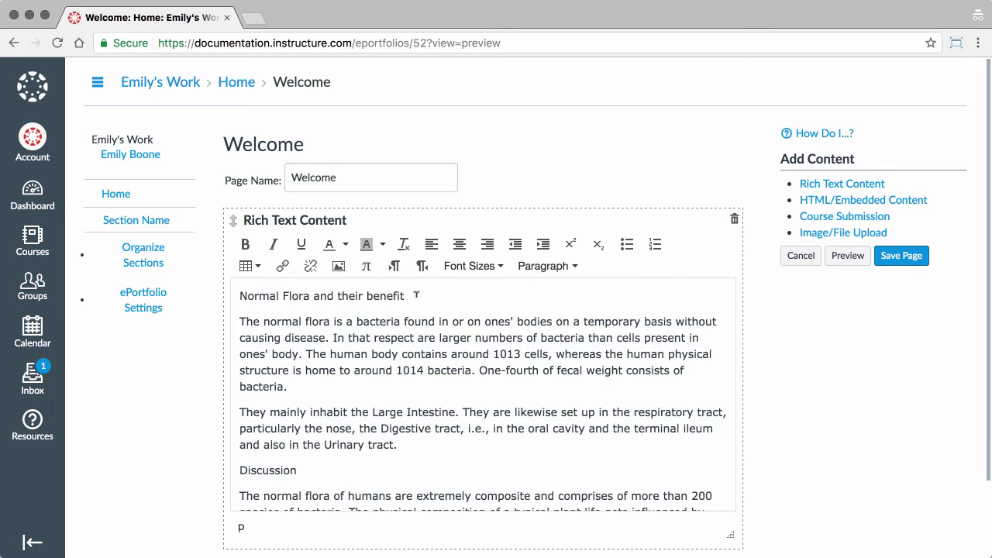
{"action": "left_click_drag", "start_coordinate": [411, 296], "coordinate": [236, 296]}
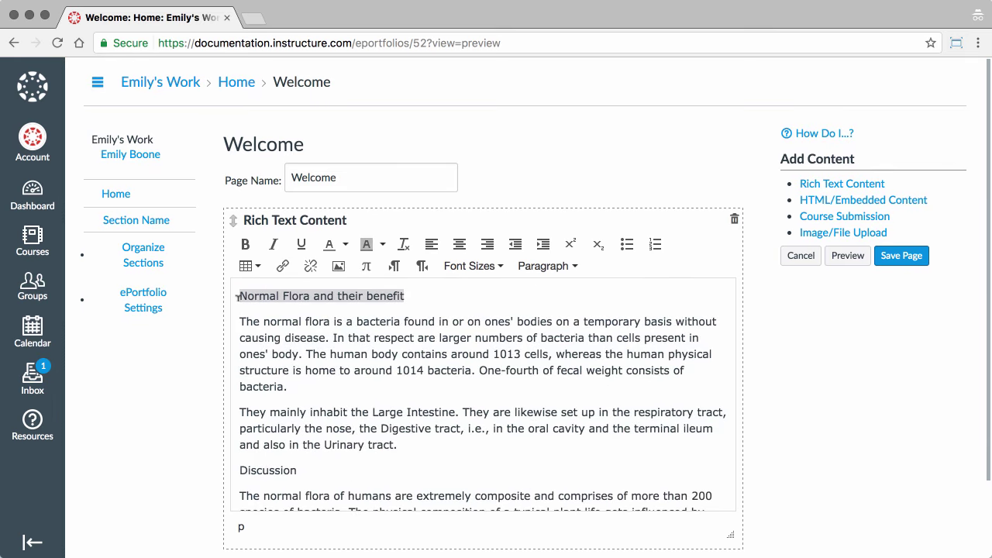
{"action": "left_click", "coordinate": [244, 245]}
{"action": "left_click", "coordinate": [242, 321]}
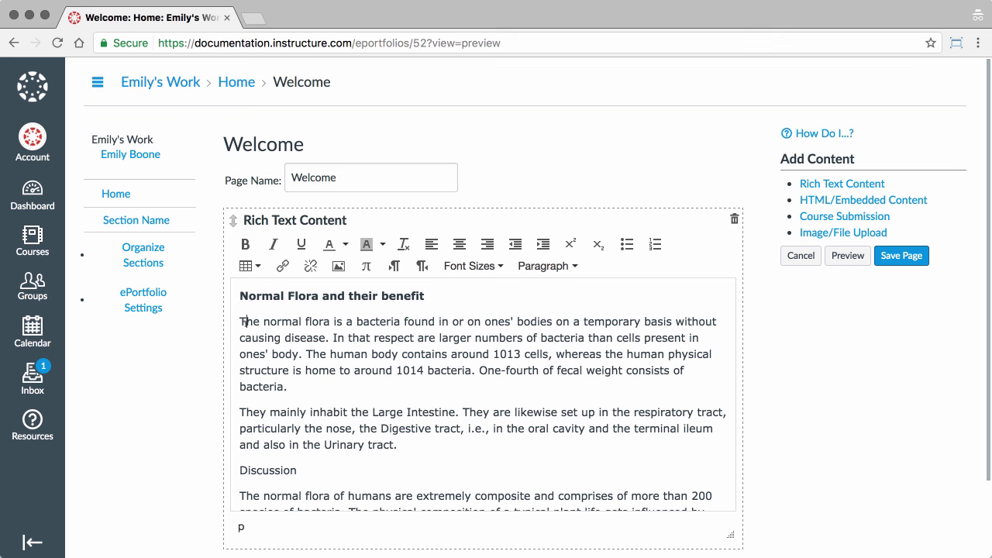
Add an HTML/Embedded Content block with three HTML paragraphs reading "Left", "Center" and "Right", each text-aligned to match its word
{"action": "left_click", "coordinate": [860, 200]}
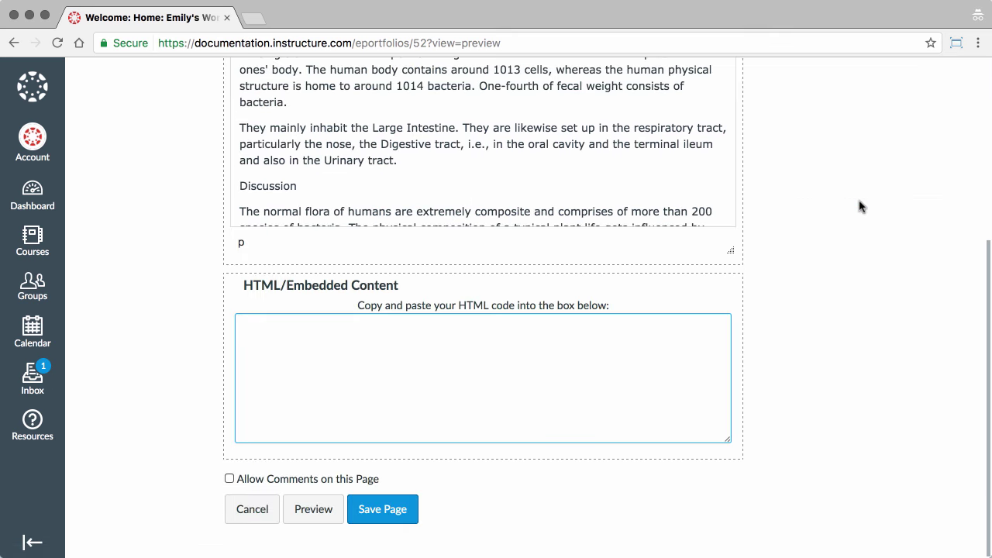
{"action": "type", "text": "<p style=\"text-align:left;\">Left</p> <p style=\"text-align:center;\">Center</p> <p style=\"text-align:right;\">Right</p>"}
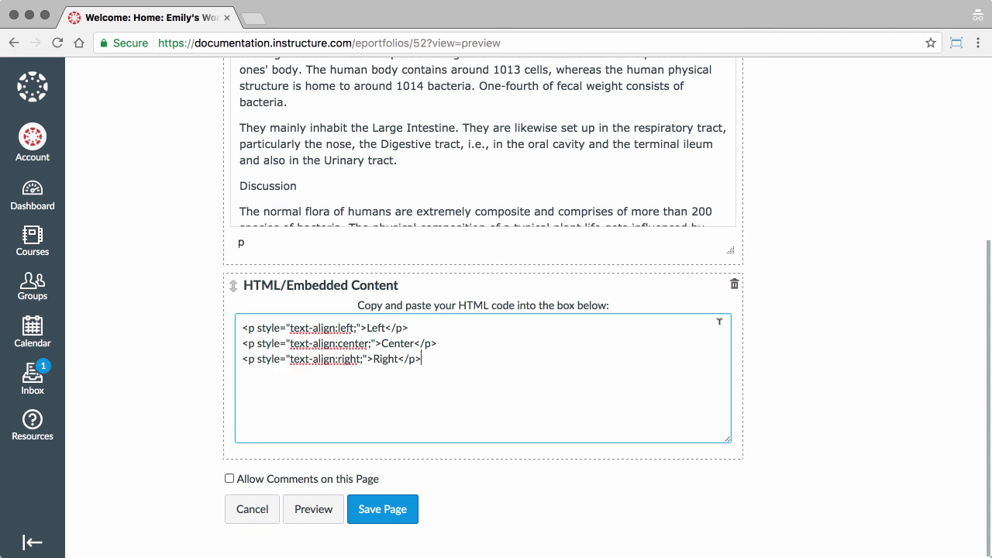
Add a Course Submission block to the Welcome page and embed the "General Class Question and Answer, Biology 101" submission
{"action": "scroll", "coordinate": [731, 317], "scroll_direction": "up", "scroll_amount": 5}
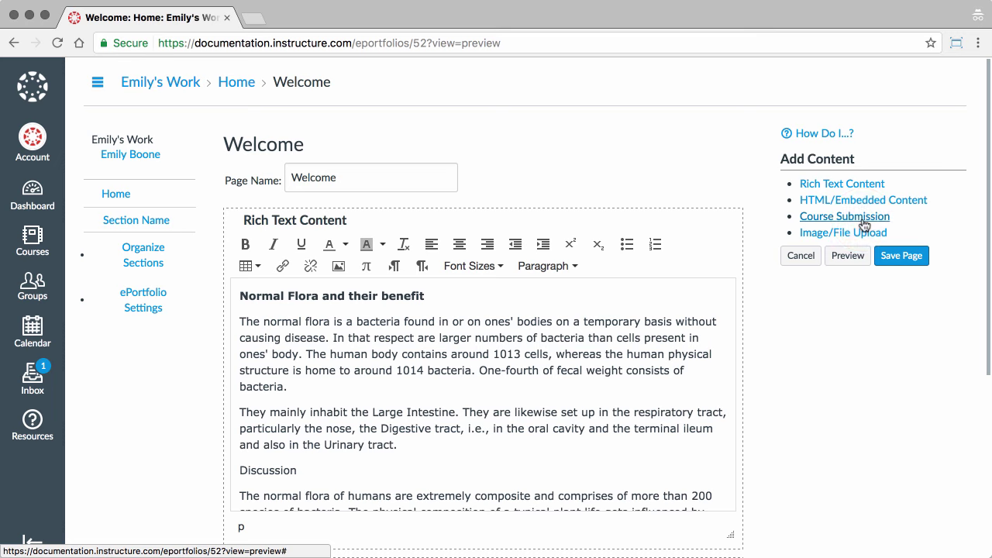
{"action": "left_click", "coordinate": [862, 221]}
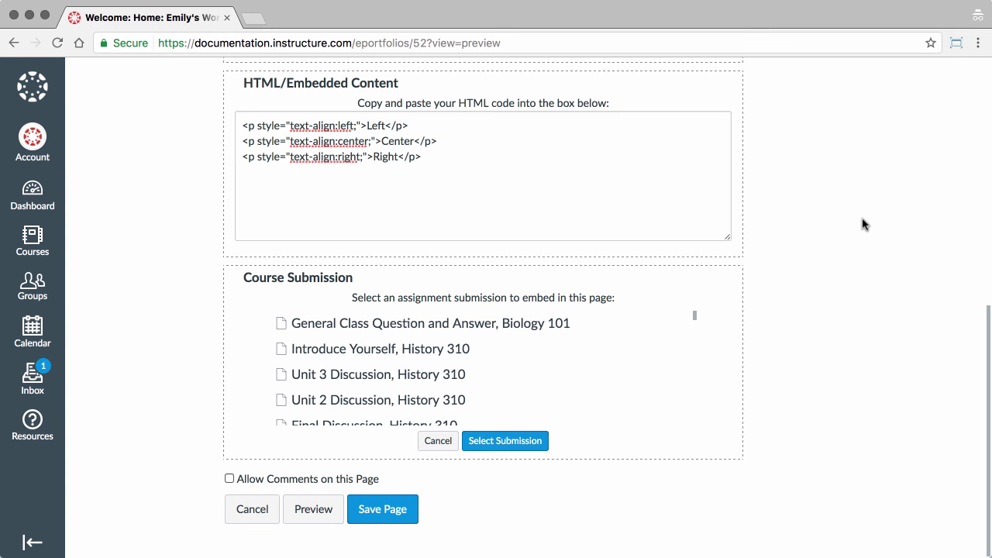
{"action": "left_click", "coordinate": [566, 330]}
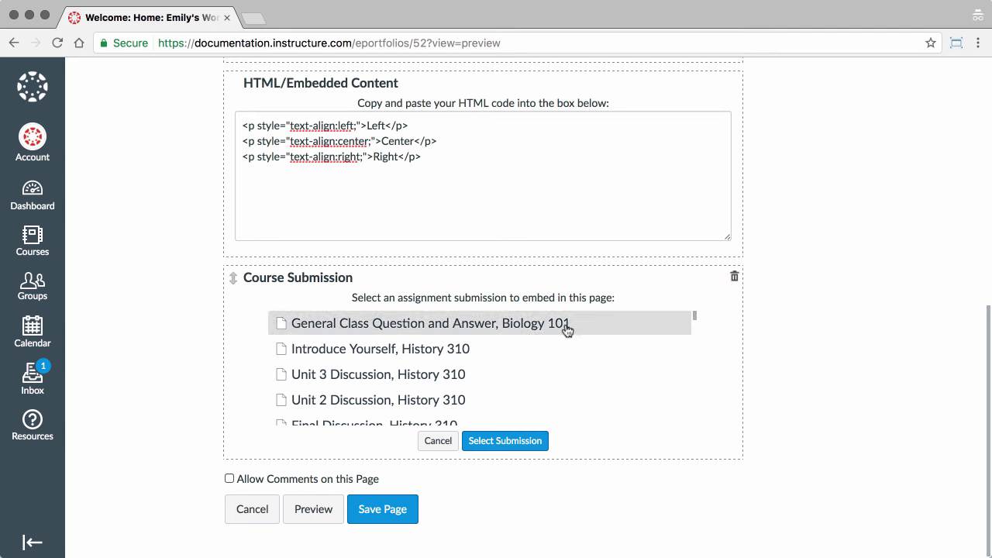
{"action": "left_click", "coordinate": [517, 440]}
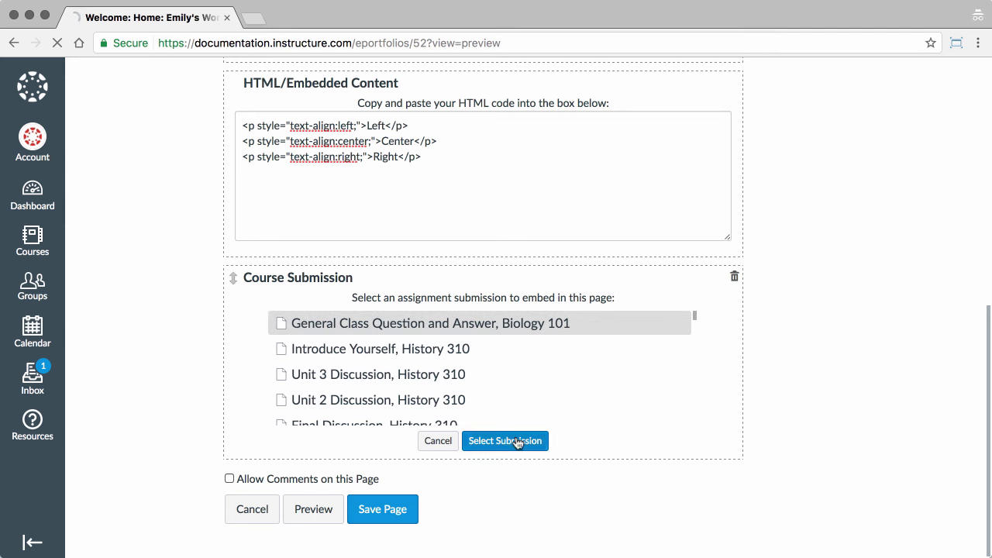
{"action": "scroll", "coordinate": [516, 441], "scroll_direction": "down", "scroll_amount": 2}
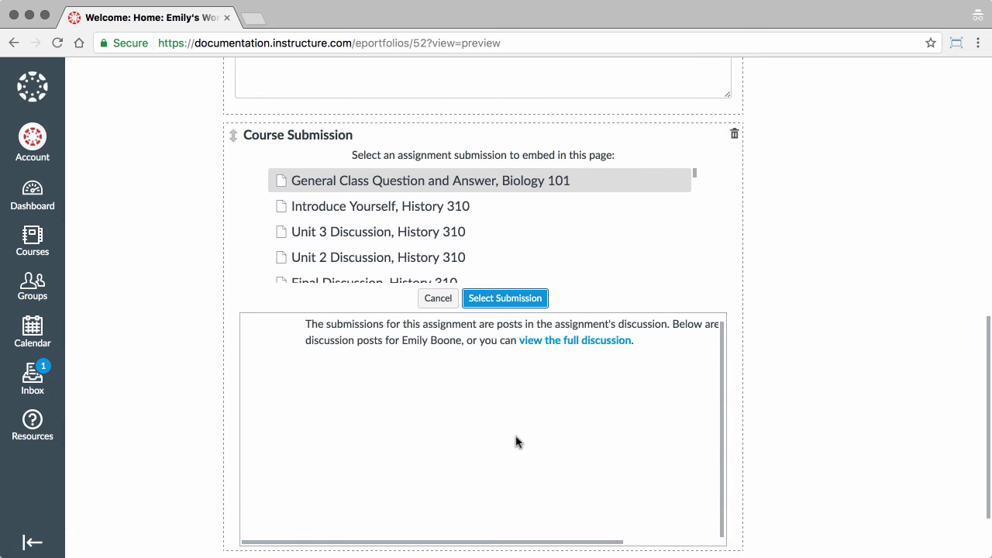
{"action": "scroll", "coordinate": [517, 442], "scroll_direction": "down", "scroll_amount": 2}
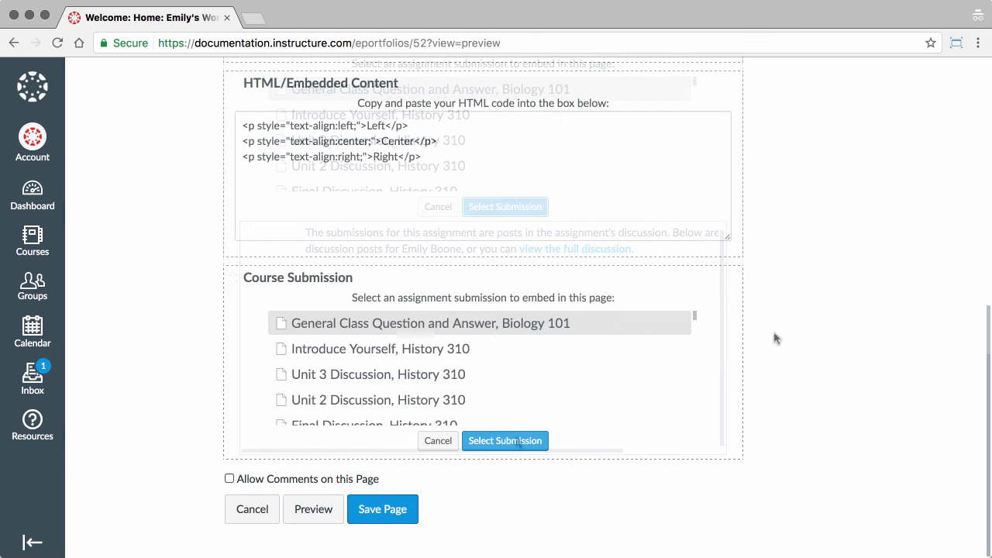
Add an Image/File Upload block to the Welcome page and browse the folders inside "my files"
{"action": "scroll", "coordinate": [775, 339], "scroll_direction": "up", "scroll_amount": 6}
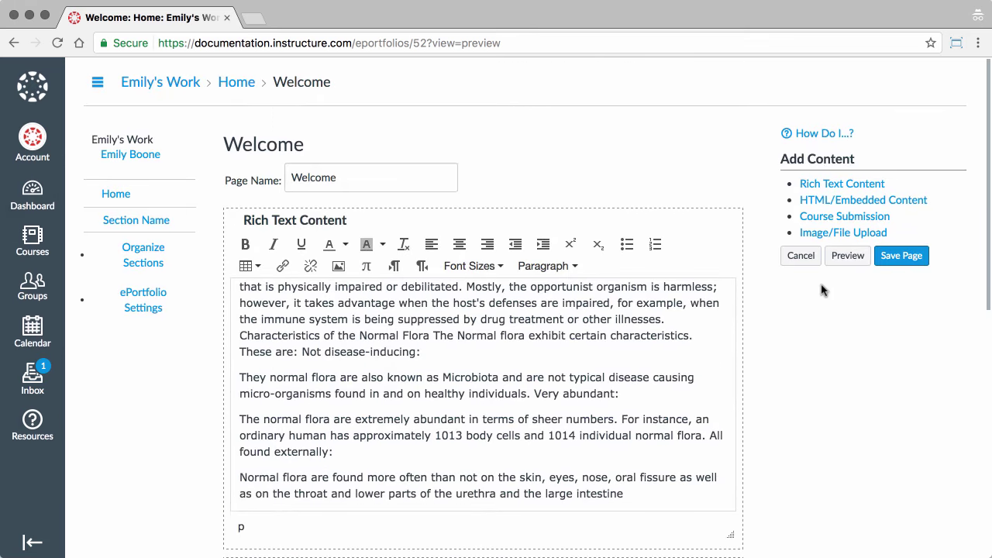
{"action": "left_click", "coordinate": [850, 233]}
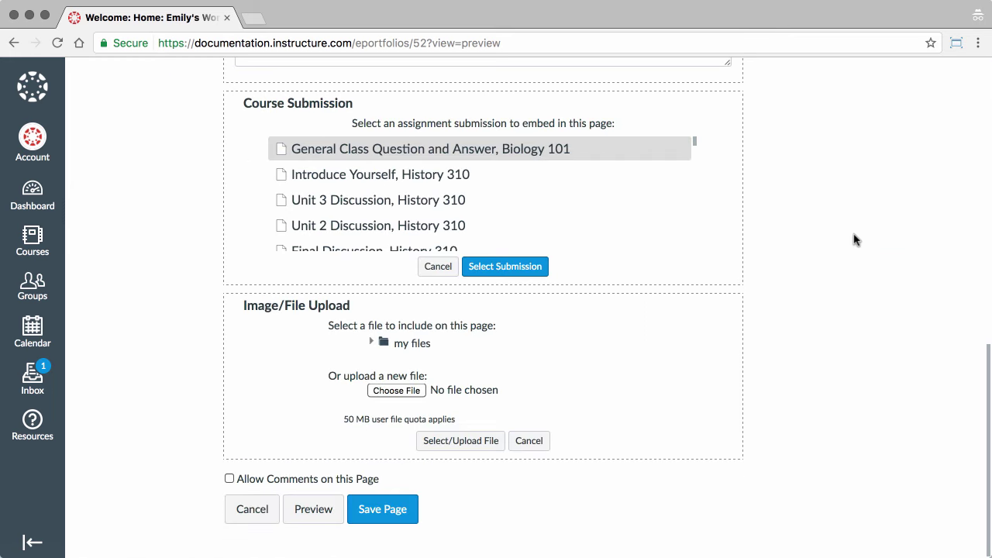
{"action": "left_click", "coordinate": [374, 344]}
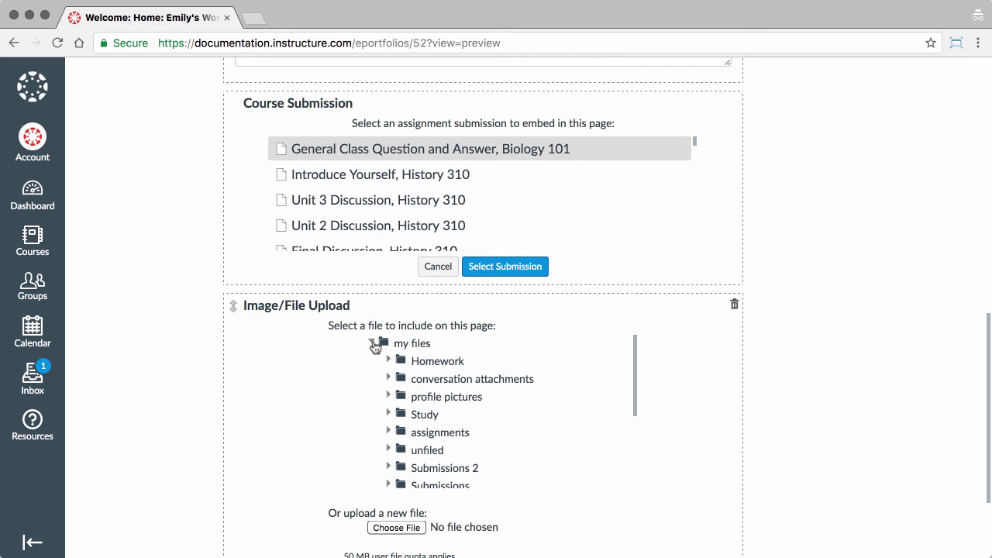
{"action": "left_click", "coordinate": [373, 343]}
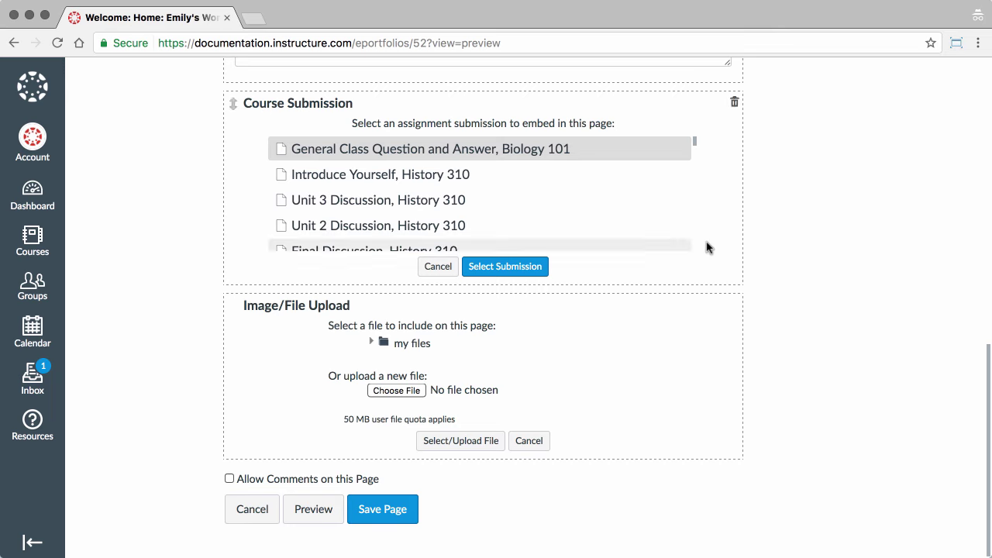
{"action": "scroll", "coordinate": [762, 228], "scroll_direction": "up", "scroll_amount": 10}
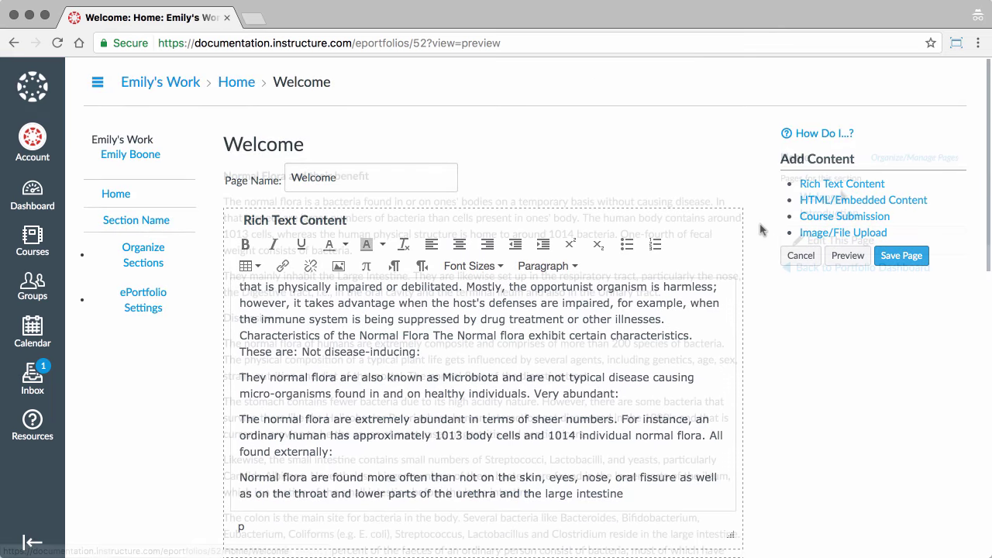
Save the Welcome page and check the Home section's page management options, leaving the page list as it is
{"action": "left_click", "coordinate": [901, 255]}
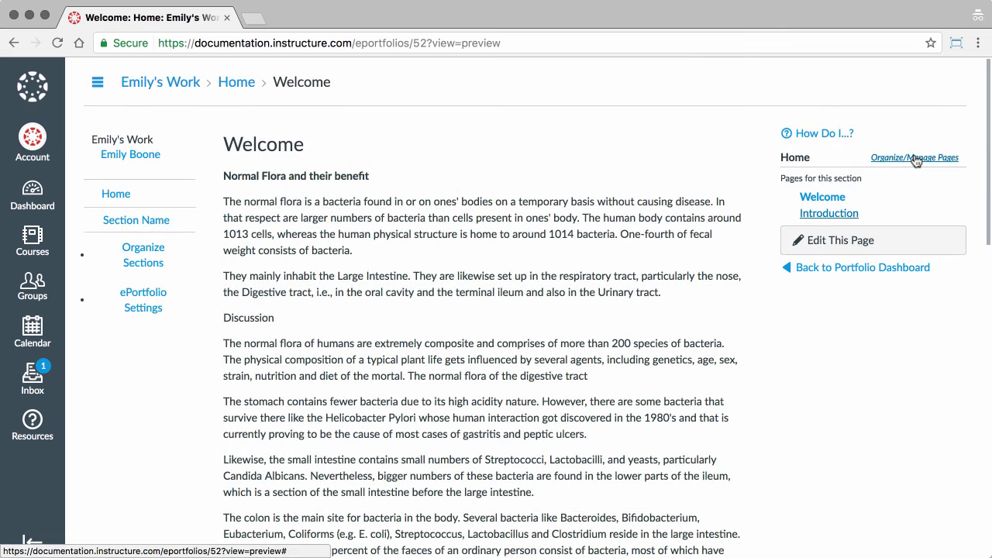
{"action": "left_click", "coordinate": [915, 158]}
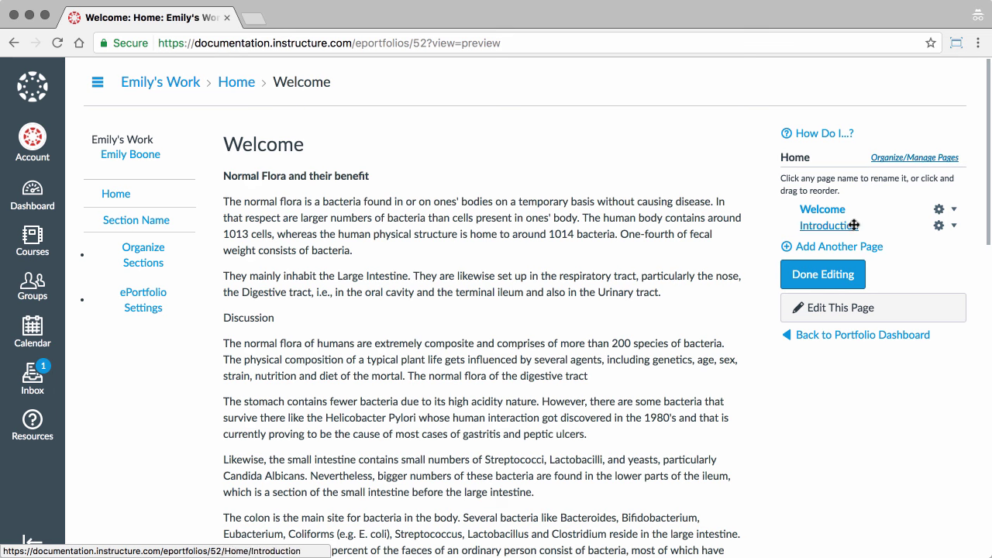
{"action": "mouse_move", "coordinate": [854, 225]}
{"action": "left_mouse_down"}
{"action": "mouse_move", "coordinate": [854, 203]}
{"action": "mouse_move", "coordinate": [854, 229]}
{"action": "left_mouse_up"}
{"action": "left_click", "coordinate": [948, 226]}
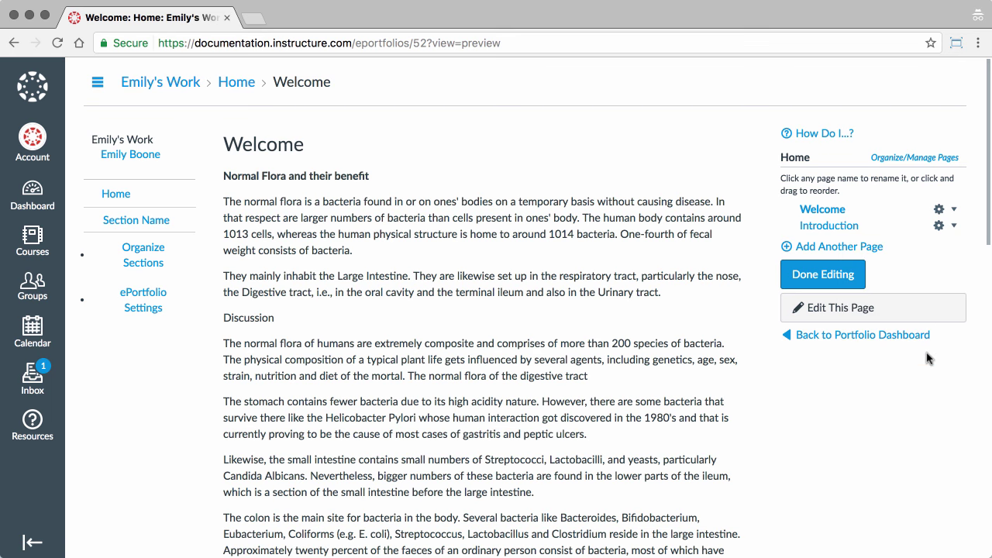
{"action": "left_click", "coordinate": [842, 275]}
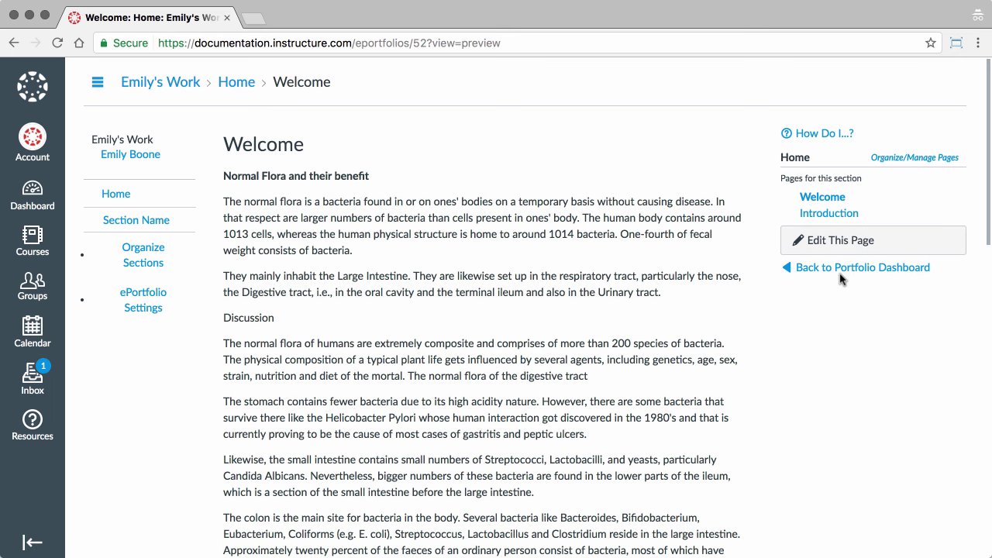
From the portfolio dashboard, add the recent History 310 submission "Unit 1 Discussion" as a new page in the Home section
{"action": "left_click", "coordinate": [842, 272]}
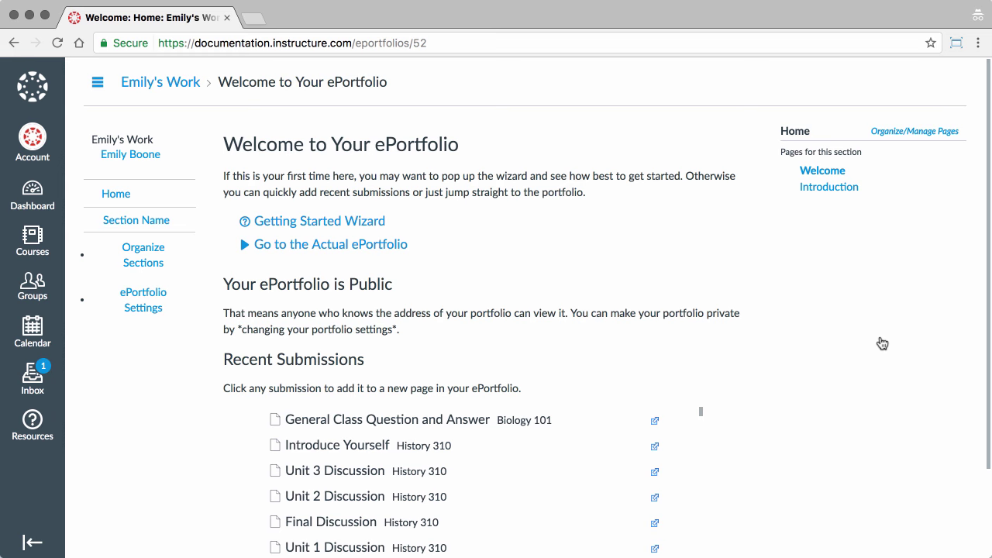
{"action": "scroll", "coordinate": [882, 343], "scroll_direction": "down", "scroll_amount": 3}
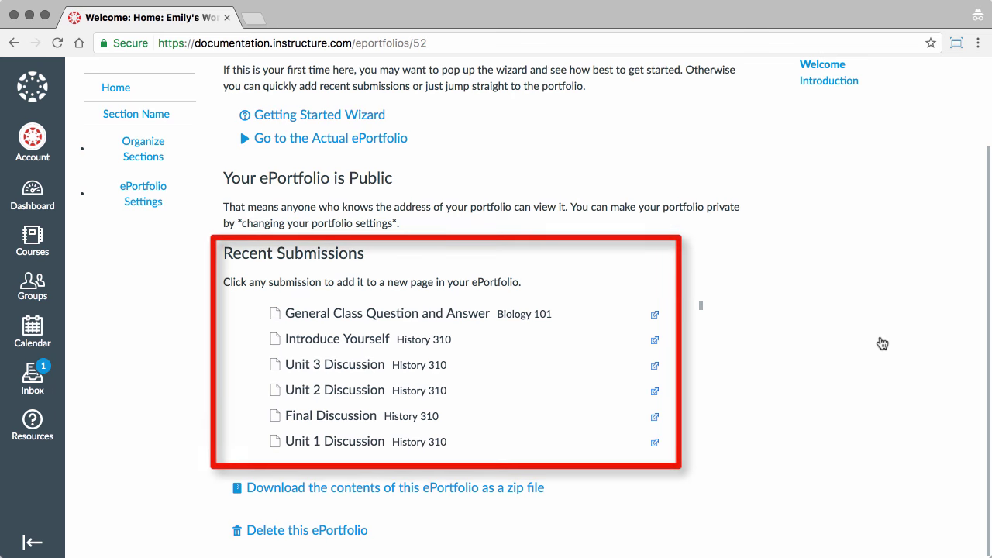
{"action": "left_click", "coordinate": [610, 442]}
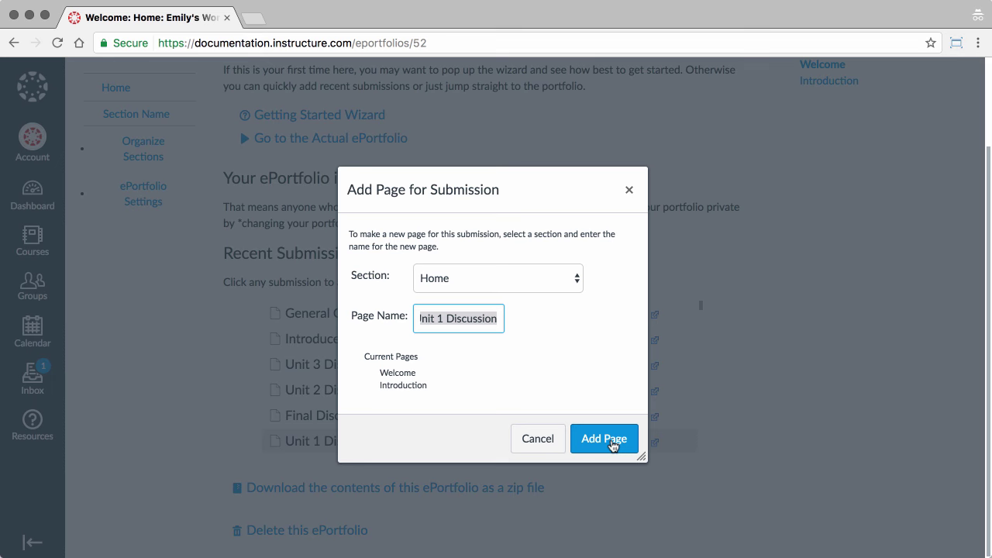
{"action": "left_click", "coordinate": [612, 442]}
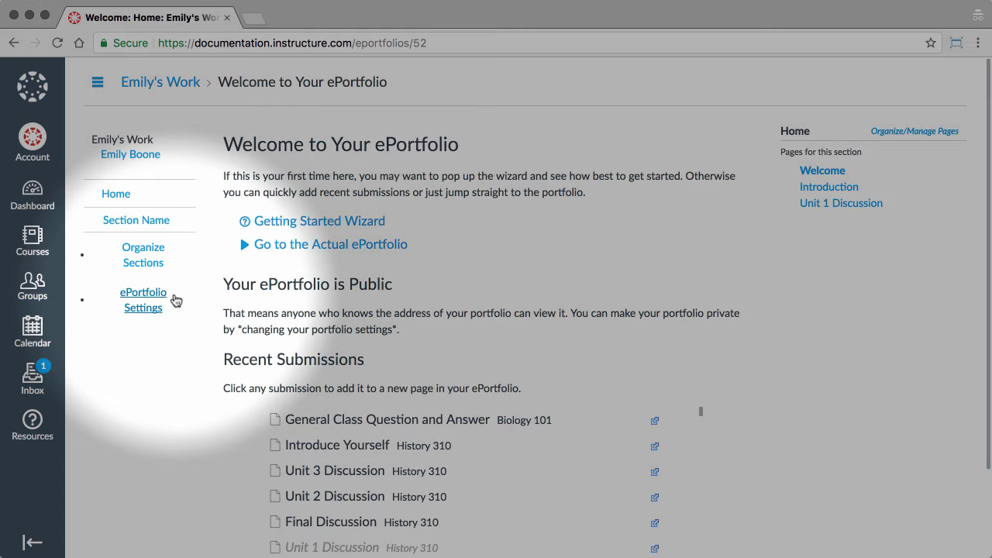
Replace "Work" with "Portfolio" in the ePortfolio's name, turn off Make it Public, and update the settings
{"action": "left_click", "coordinate": [175, 300]}
{"action": "key", "text": "BackSpace"}
{"action": "key", "text": "BackSpace"}
{"action": "key", "text": "BackSpace"}
{"action": "key", "text": "BackSpace"}
{"action": "type", "text": "P"}
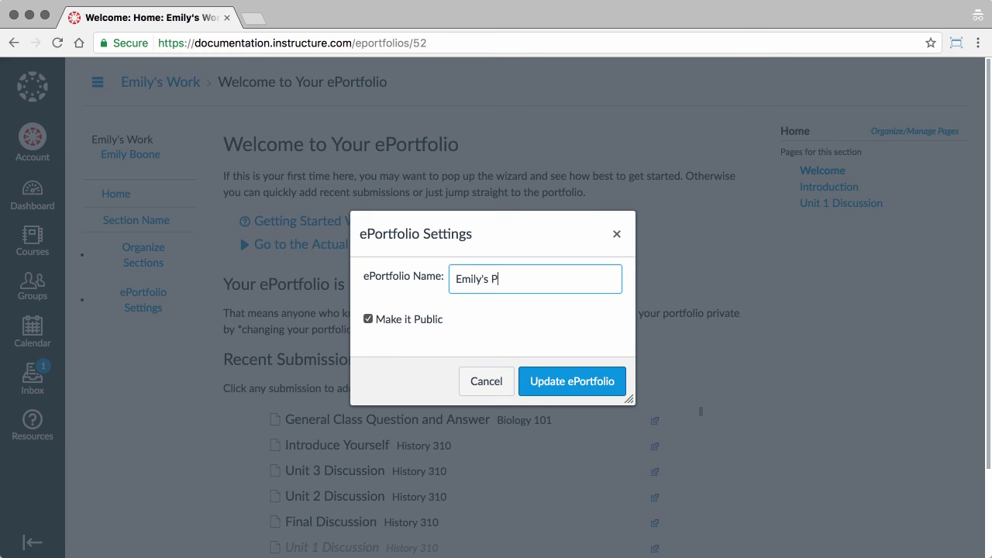
{"action": "type", "text": "ortfolio"}
{"action": "left_click", "coordinate": [368, 320]}
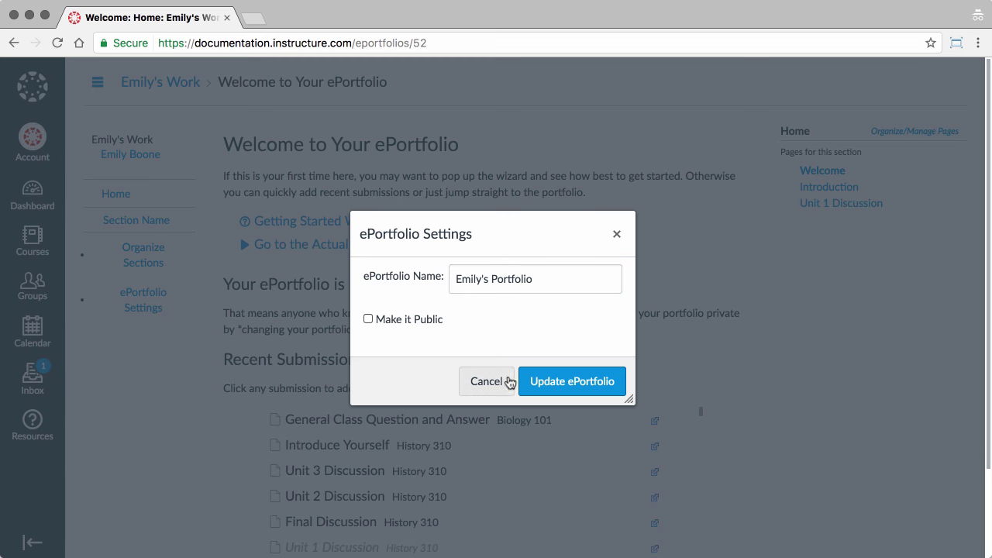
{"action": "left_click", "coordinate": [565, 383]}
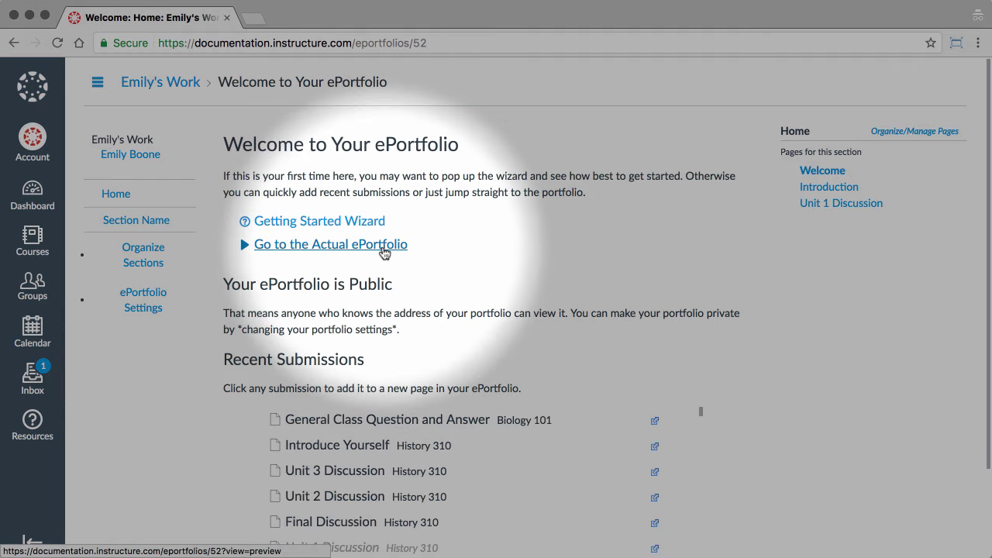
View the actual ePortfolio, and look at the Getting Started Wizard's introduction from the portfolio dashboard
{"action": "left_click", "coordinate": [383, 251]}
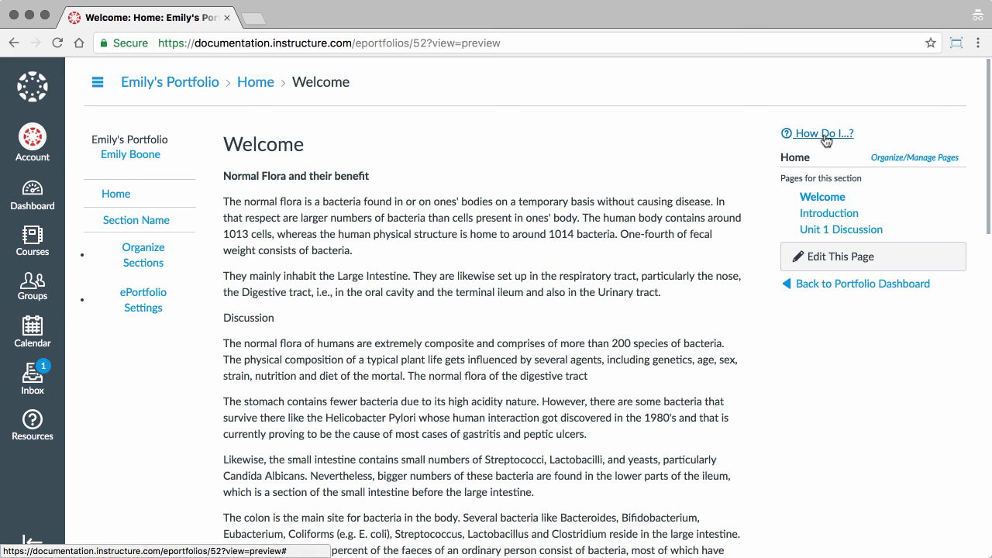
{"action": "left_click", "coordinate": [827, 292]}
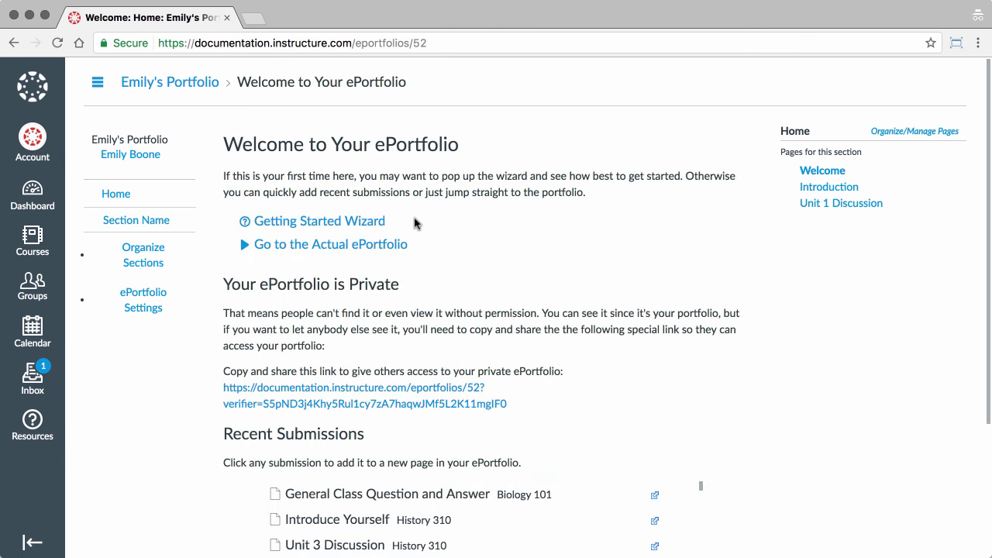
{"action": "left_click", "coordinate": [383, 223]}
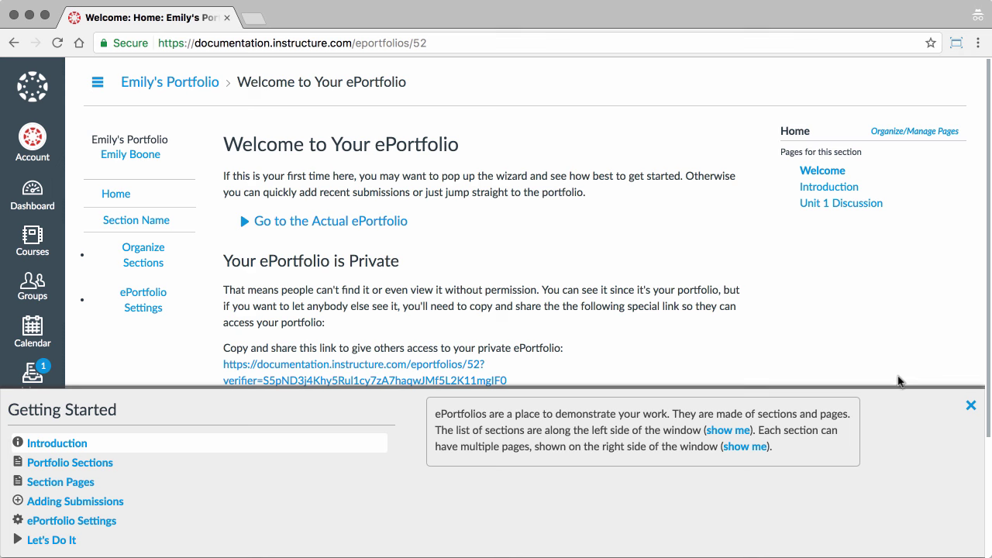
{"action": "left_click", "coordinate": [971, 409]}
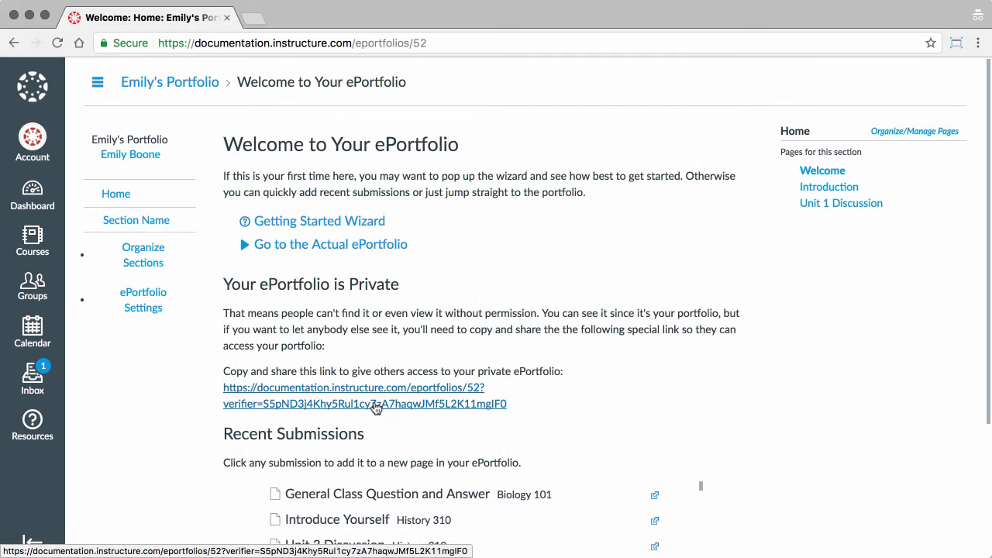
Open the private ePortfolio's sharing link and select its full web address
{"action": "left_click", "coordinate": [376, 408]}
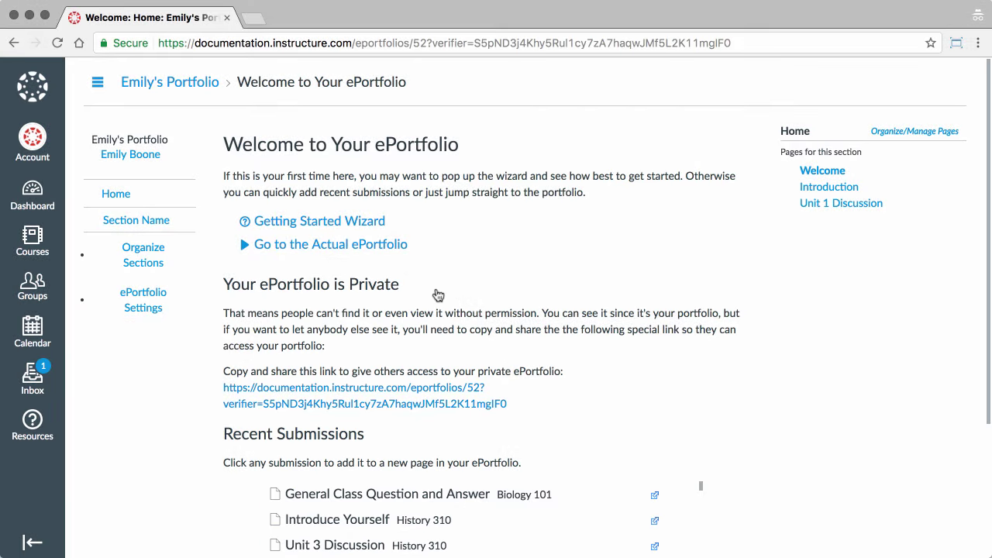
{"action": "left_click", "coordinate": [739, 45]}
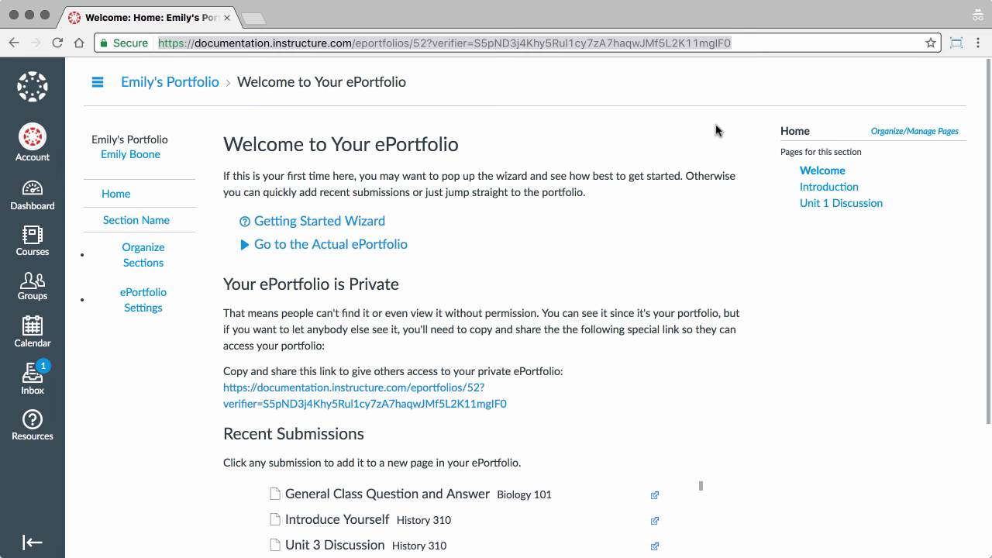
Download the contents of the ePortfolio as a zip file
{"action": "scroll", "coordinate": [715, 128], "scroll_direction": "down", "scroll_amount": 5}
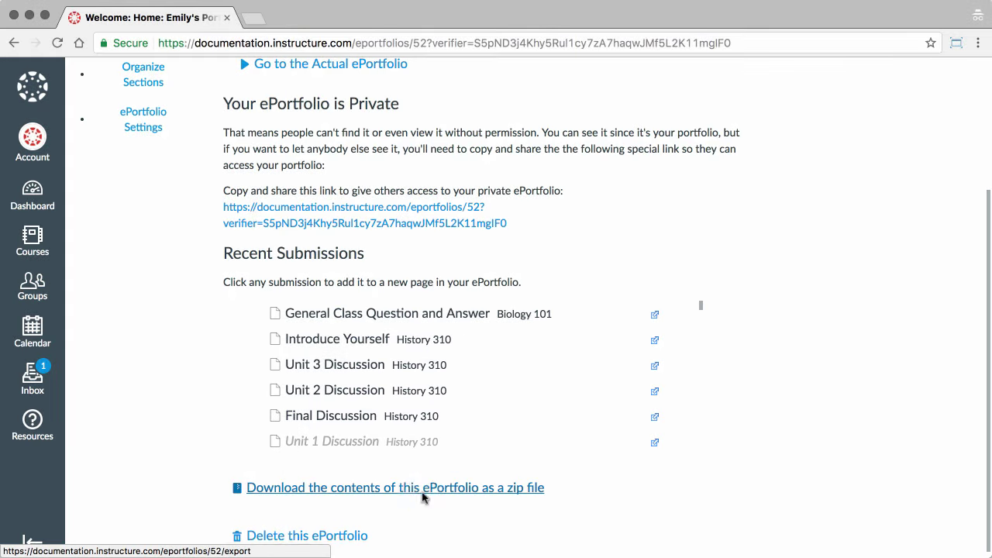
{"action": "left_click", "coordinate": [424, 496]}
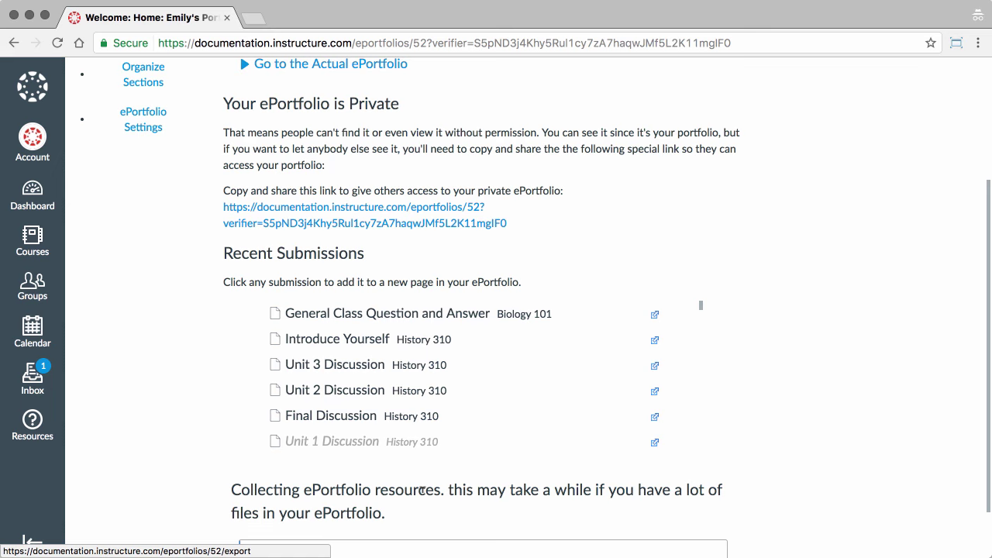
Start deleting this ePortfolio from the portfolio dashboard
{"action": "scroll", "coordinate": [422, 490], "scroll_direction": "down", "scroll_amount": 2}
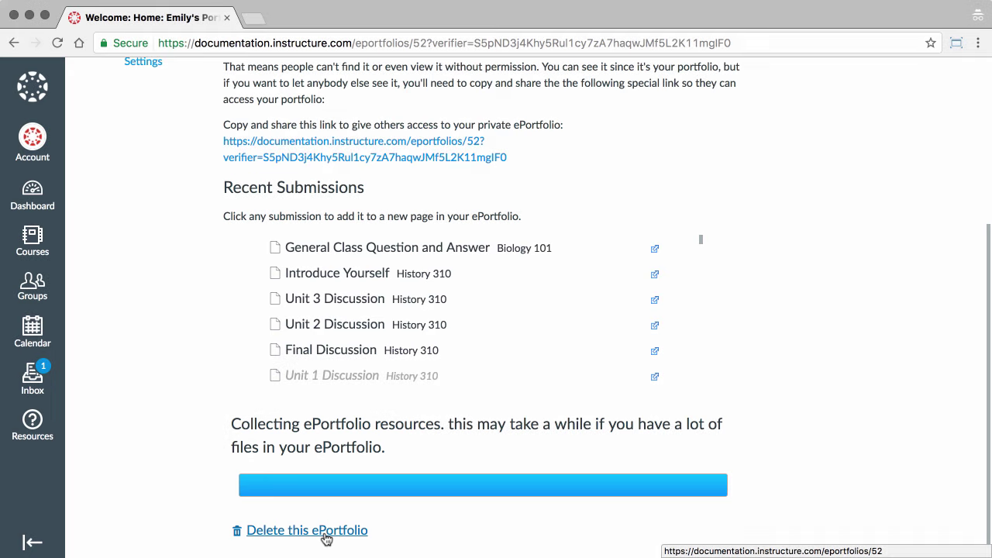
{"action": "left_click", "coordinate": [326, 533]}
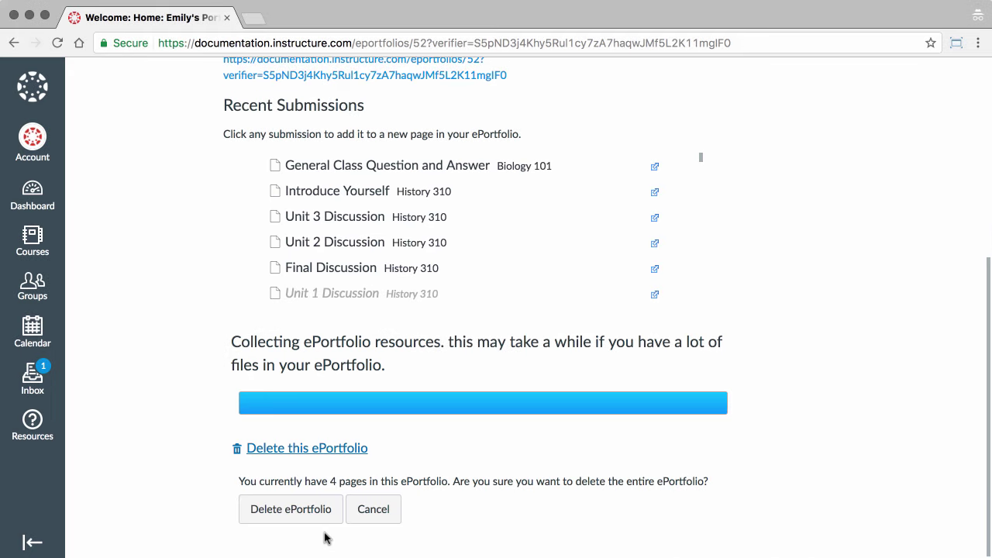